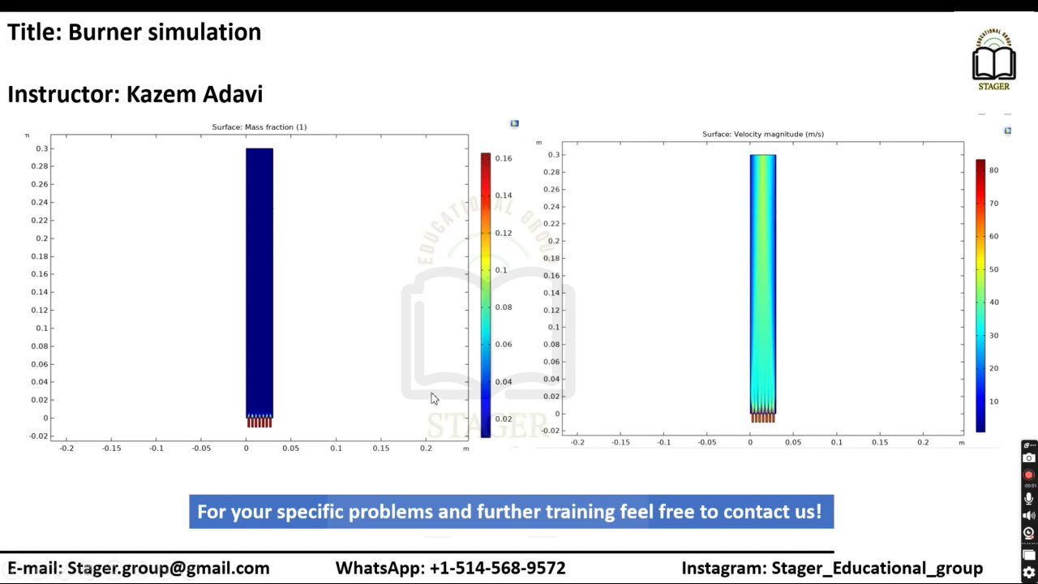
Step: End the PowerPoint burner simulation slideshow and return to Normal view
key("Escape")
Step: Show the Turbulent Flow, k-ω settings: weakly compressible flow at 1[atm] and 293.15[K]
left_click(720, 568)
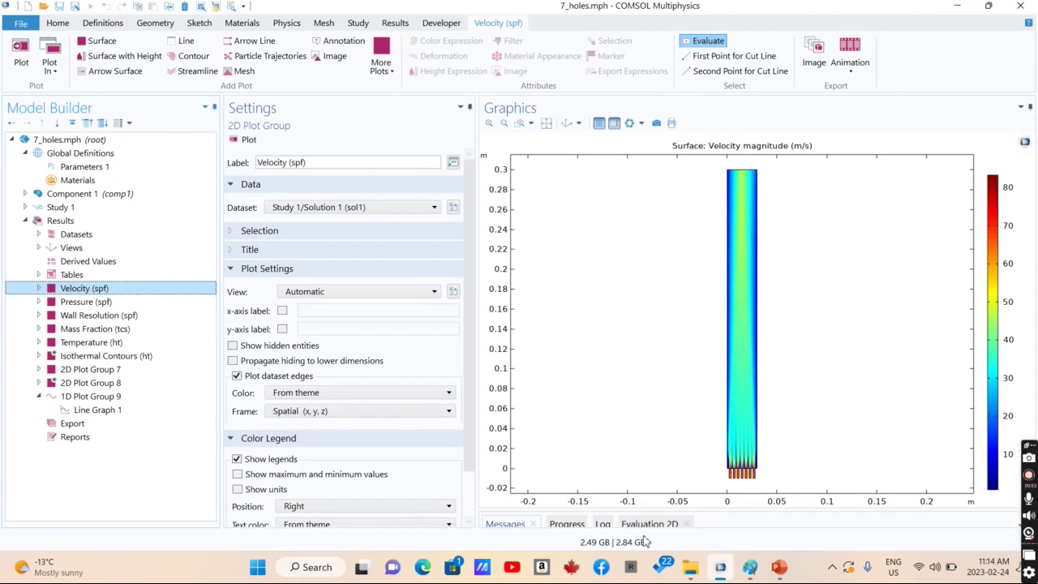
left_click(25, 193)
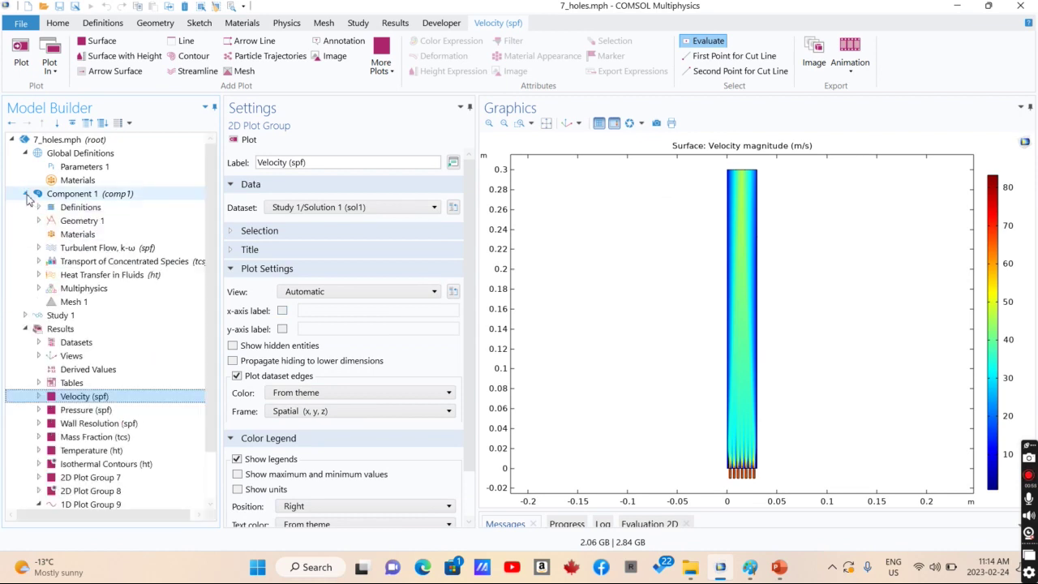
left_click(65, 250)
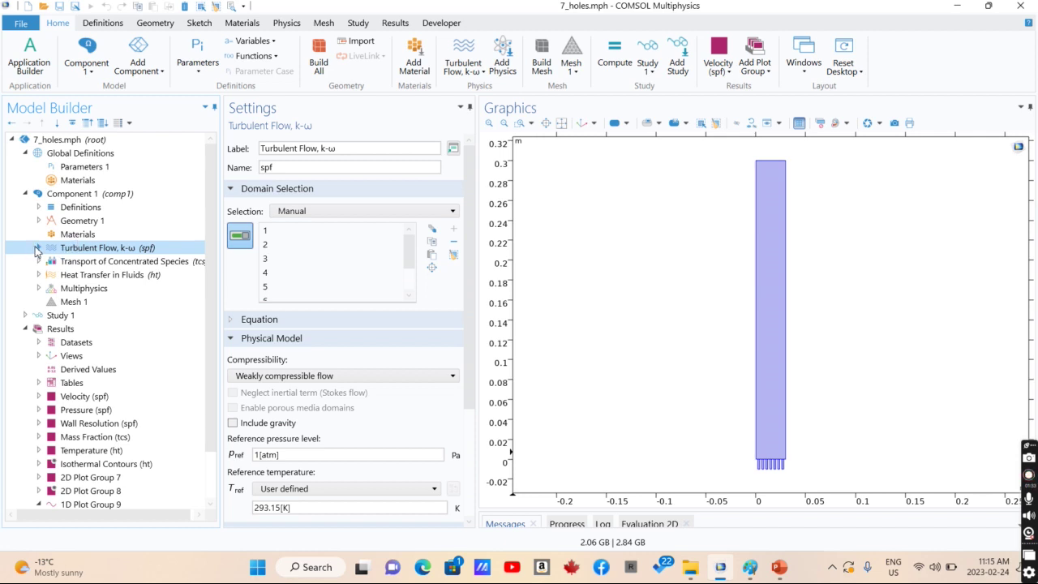
left_click(38, 247)
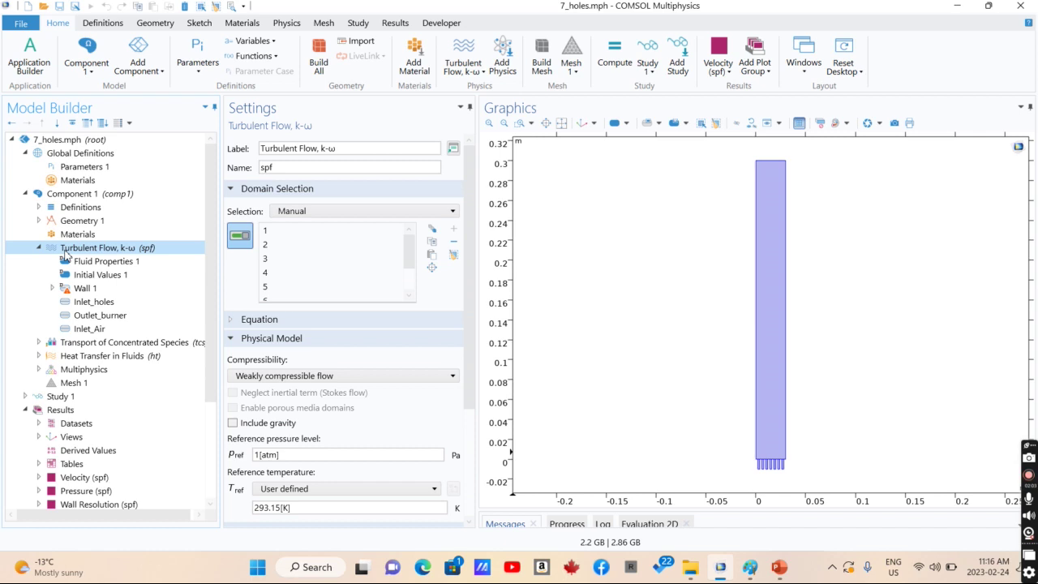
Step: Review the Inlet_holes and Inlet_Air velocity inlets and the 0 Pa Outlet_burner outlet
left_click(92, 302)
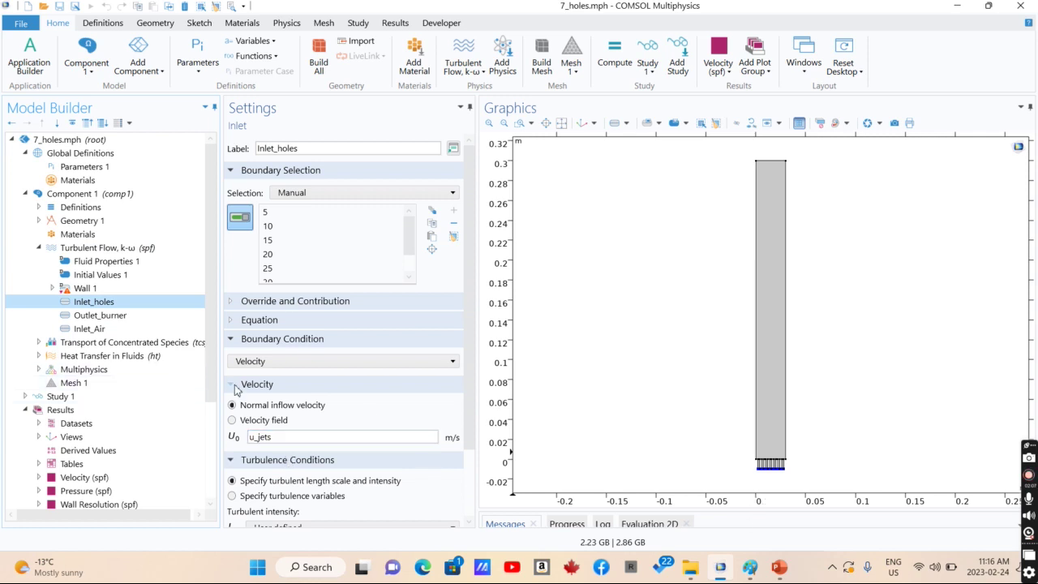
left_click(92, 329)
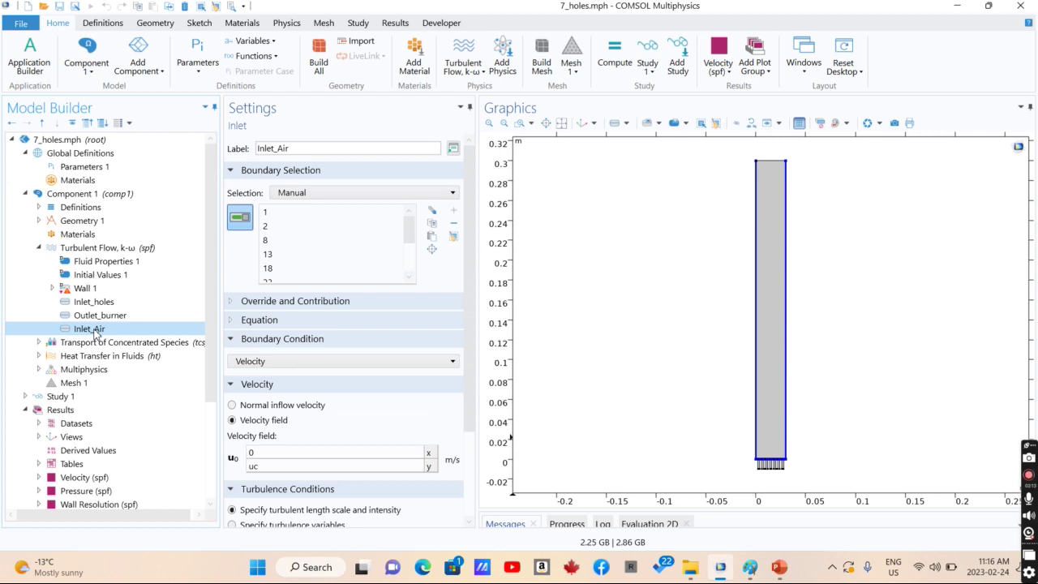
left_click(92, 318)
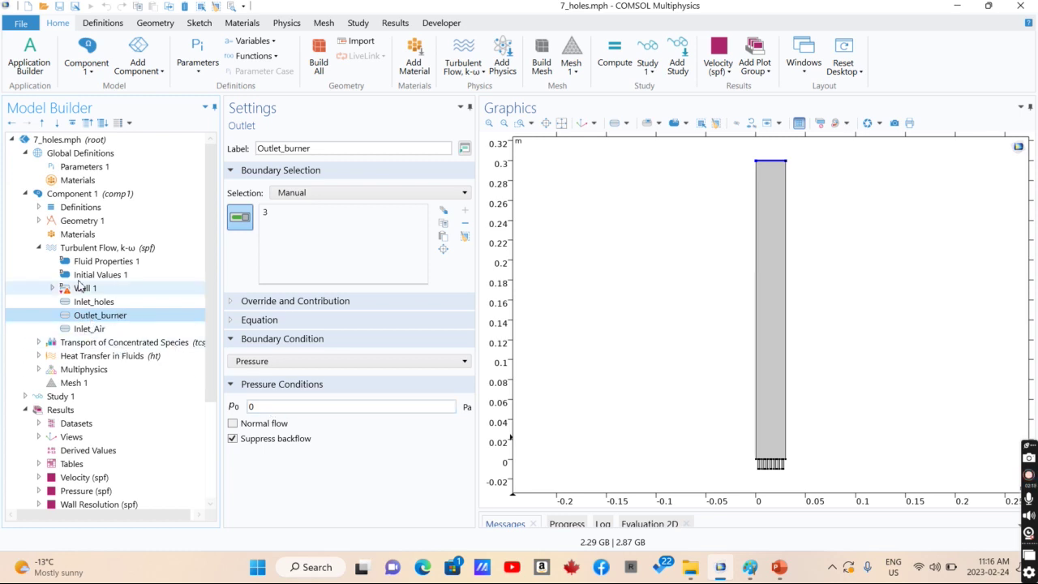
Step: Review the CH4=>CO2 and CH4=>CO reaction coefficients in species transport
left_click(38, 342)
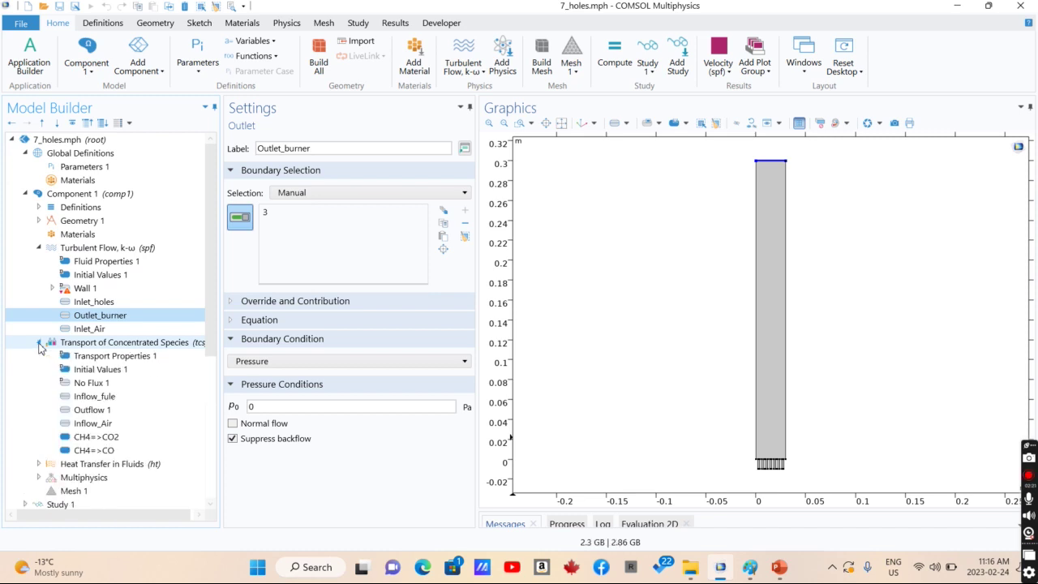
scroll(134, 298, "down", 2)
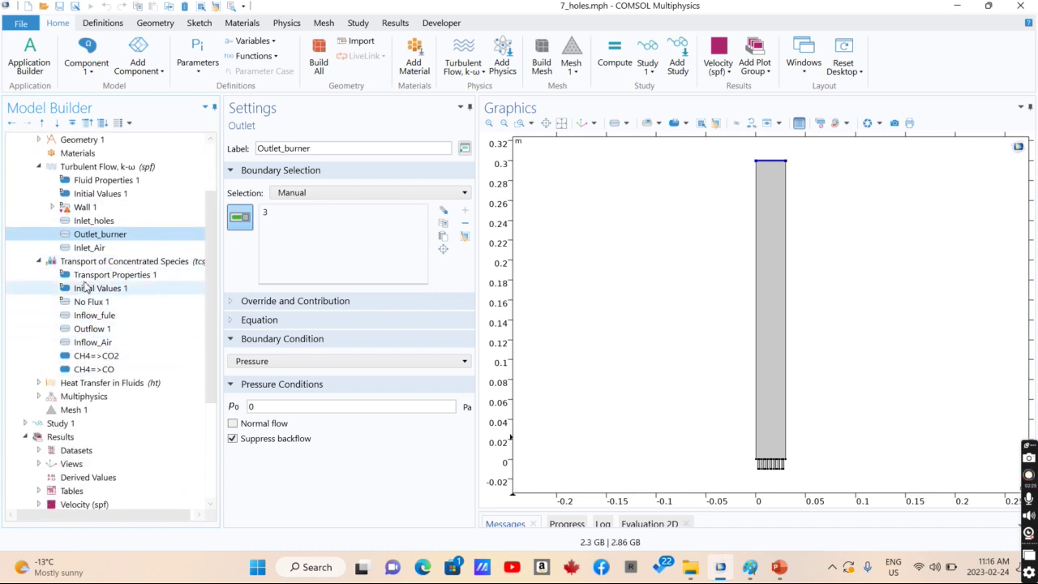
left_click(81, 357)
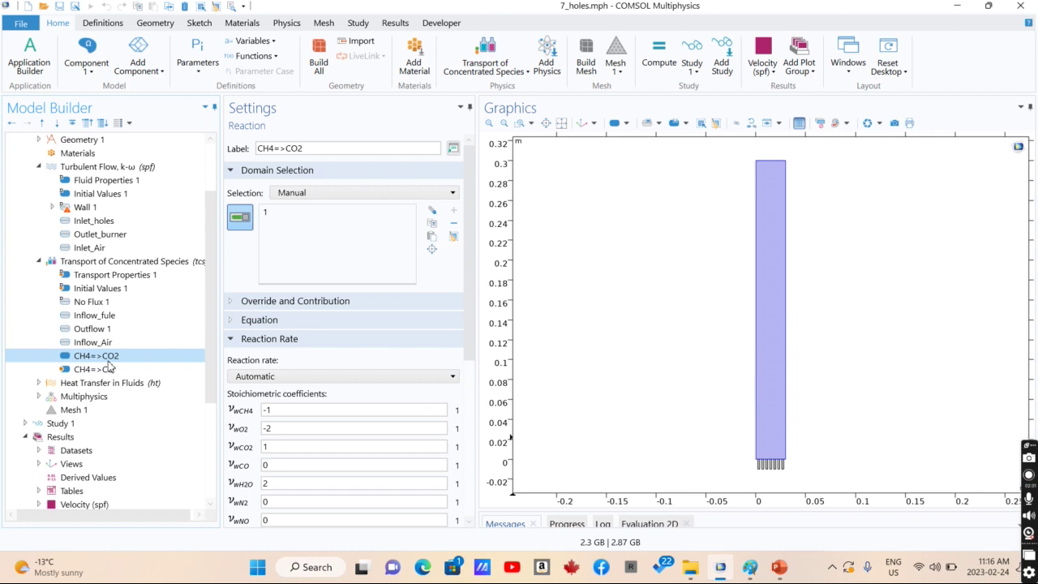
left_click(109, 369)
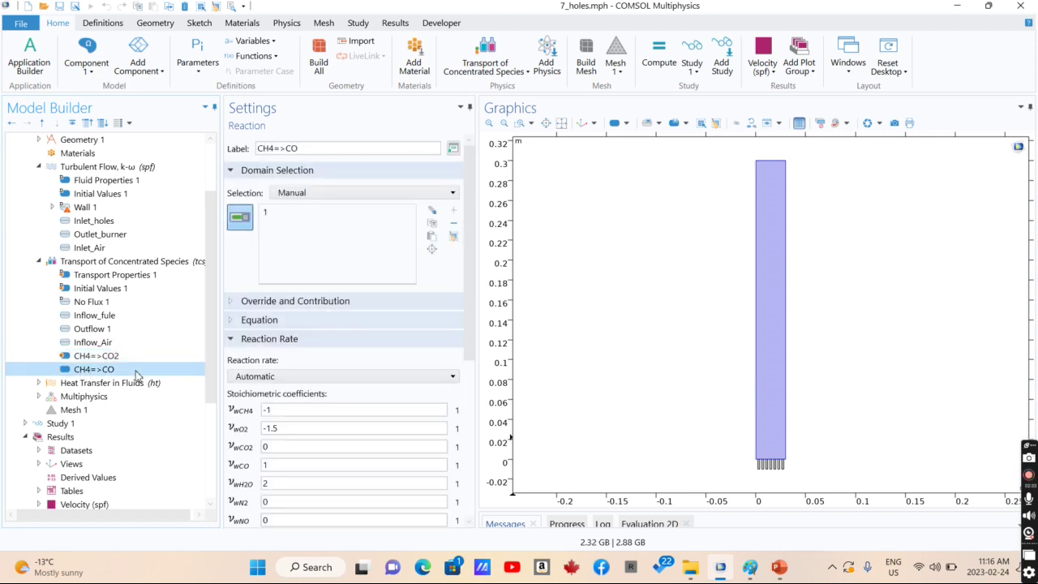
Step: Check the Inflow_Air, Outflow 1, Inflow_fule and No Flux 1 boundary settings
left_click(92, 343)
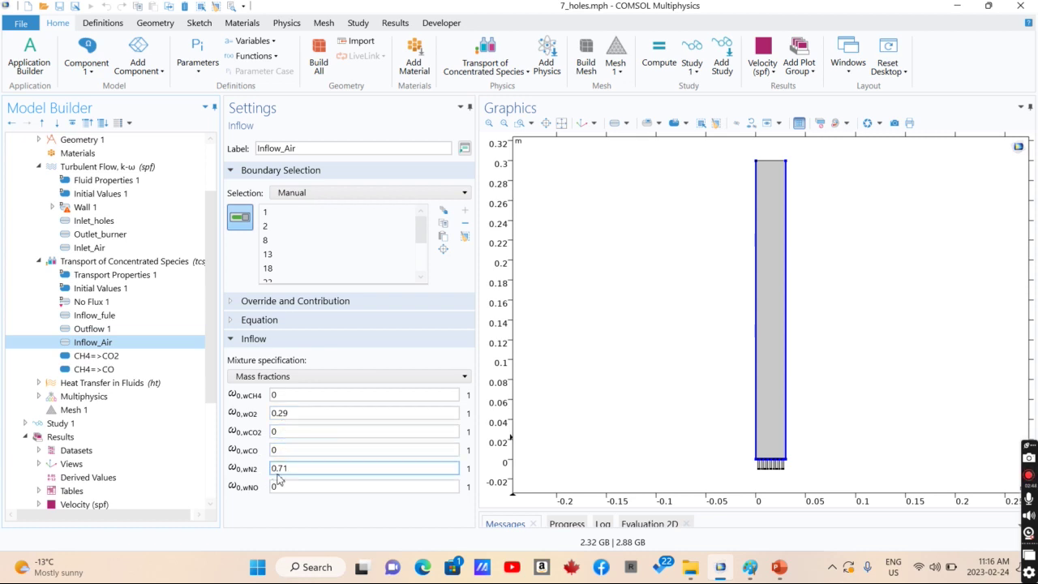
left_click(103, 331)
left_click(95, 318)
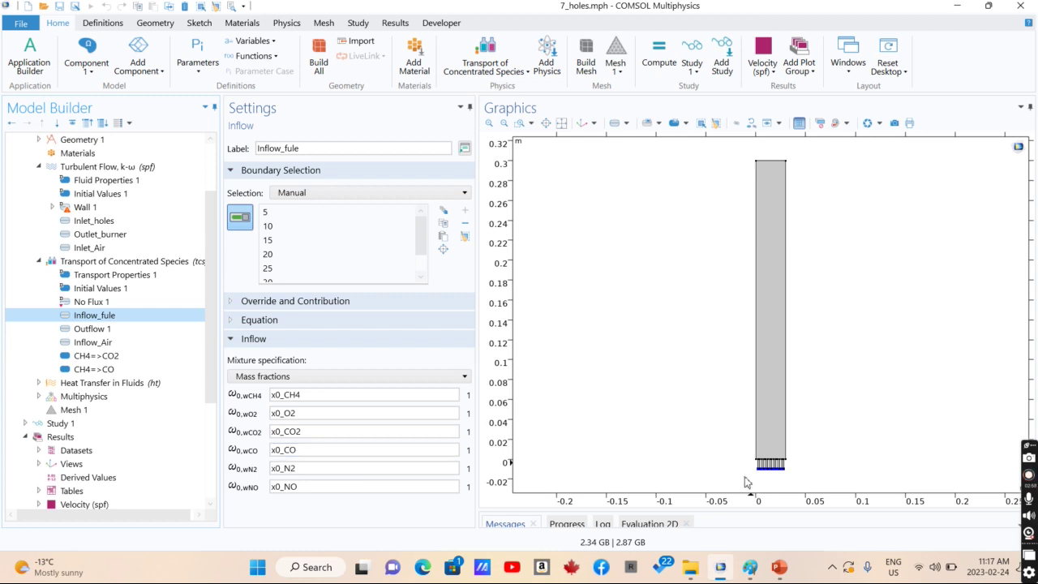
left_click(76, 303)
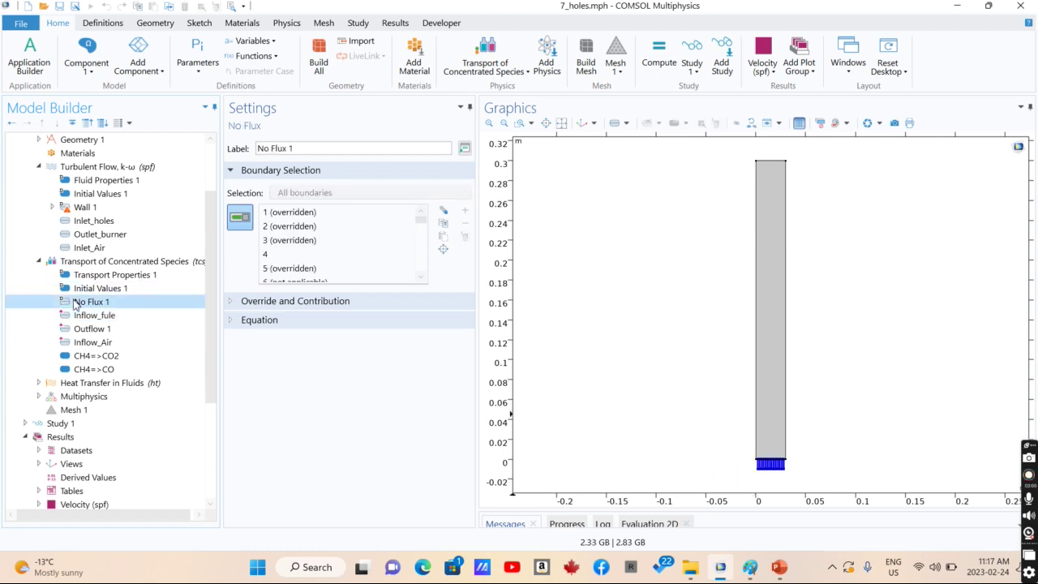
Step: Show Initial Values and Transport Properties 1: 1000[K], ideal-gas density, 1e-5[m^2/s] diffusivities
key("Up")
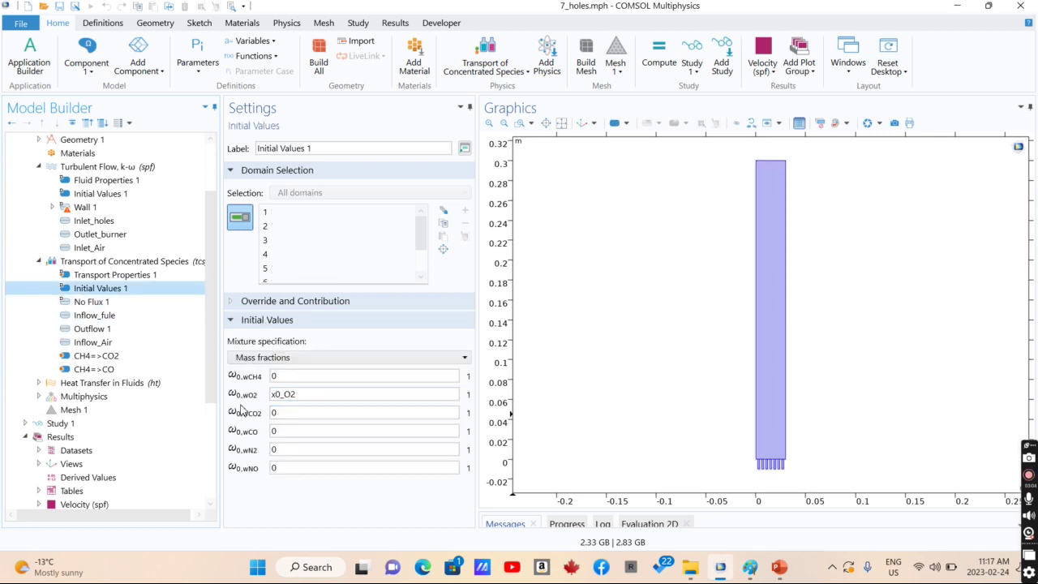
left_click(105, 278)
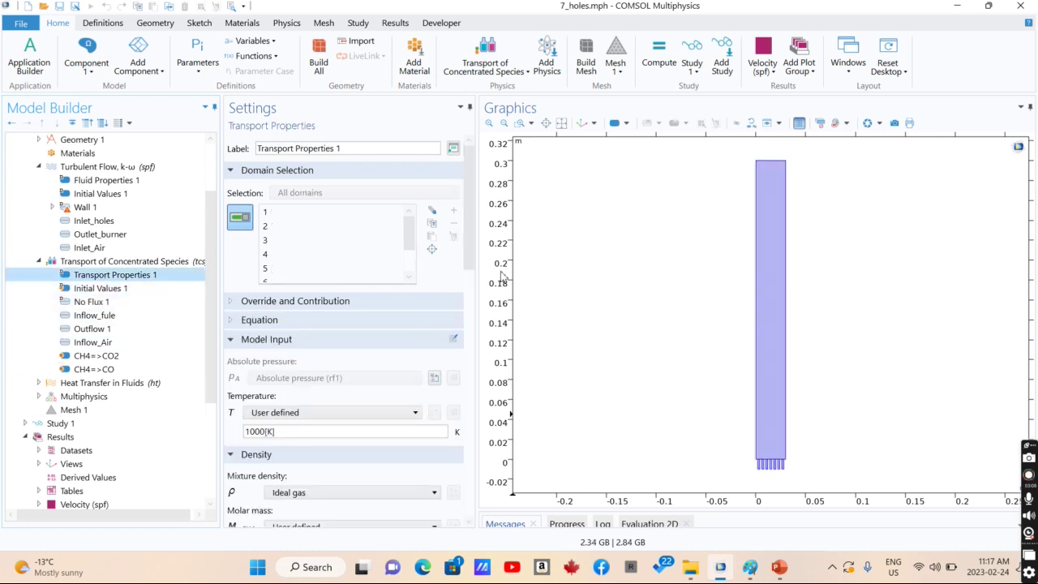
left_click_drag(472, 227, 464, 464)
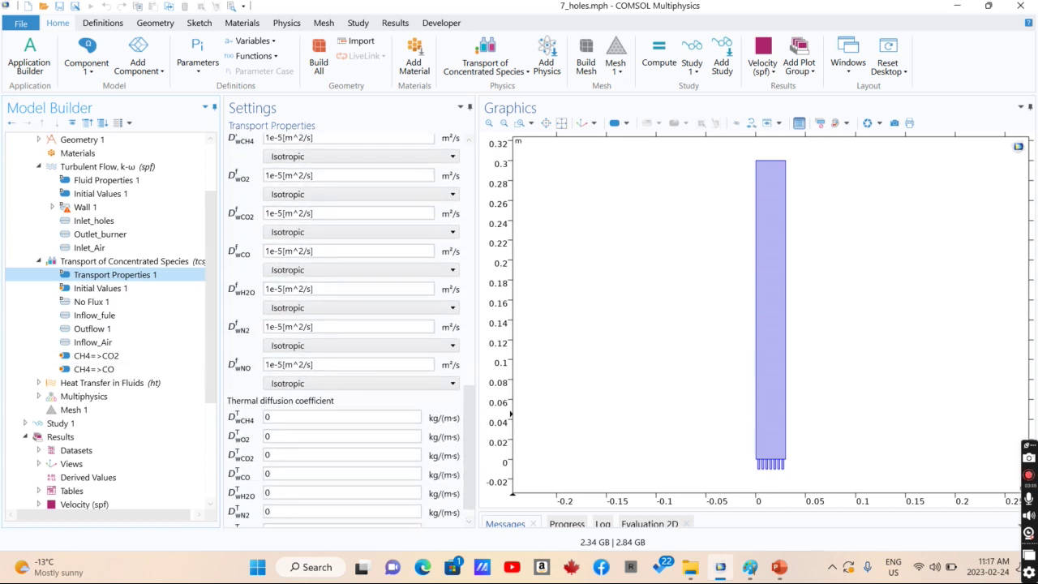
left_click(38, 383)
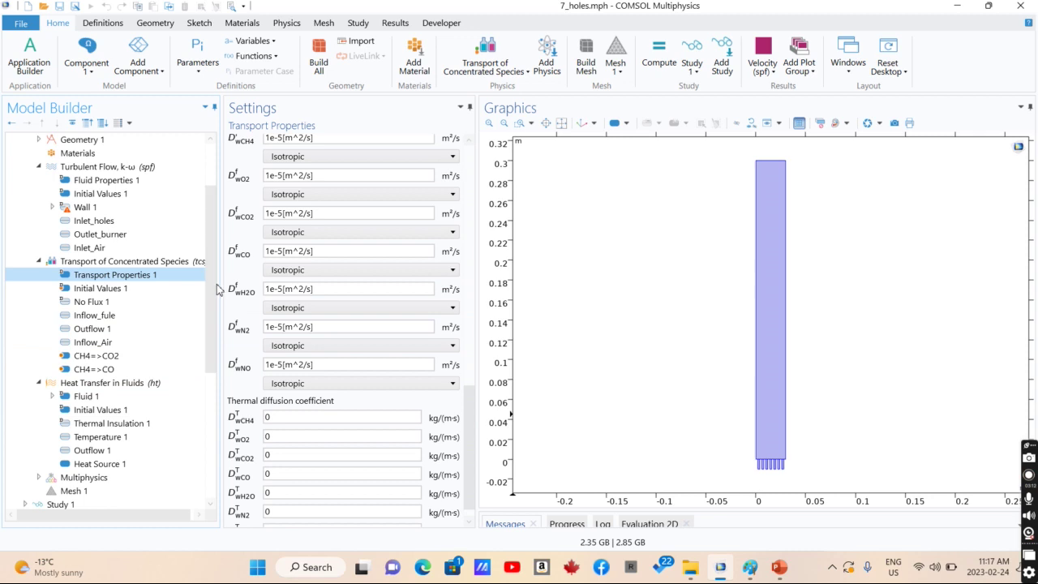
Step: Review Temperature 1, Outflow 1 and the Heat Source 1 reaction-enthalpy expression
left_click_drag(209, 288, 209, 344)
left_click(101, 328)
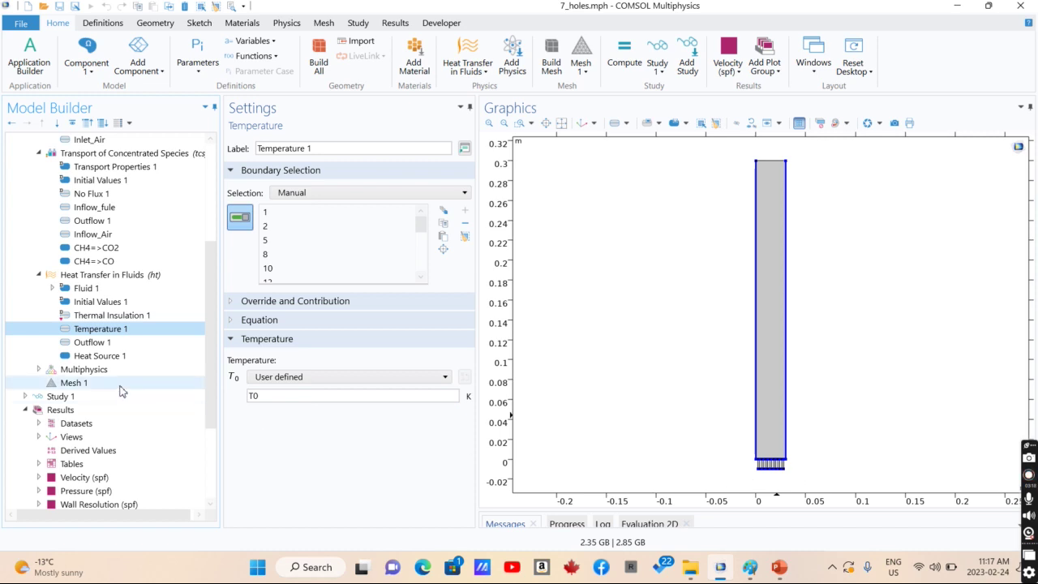
left_click(122, 342)
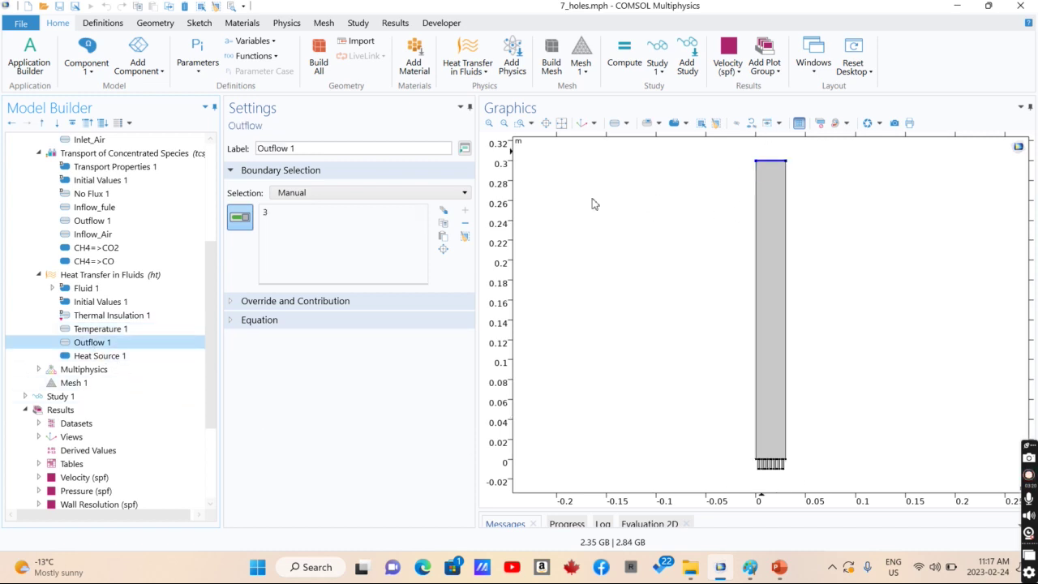
left_click(91, 357)
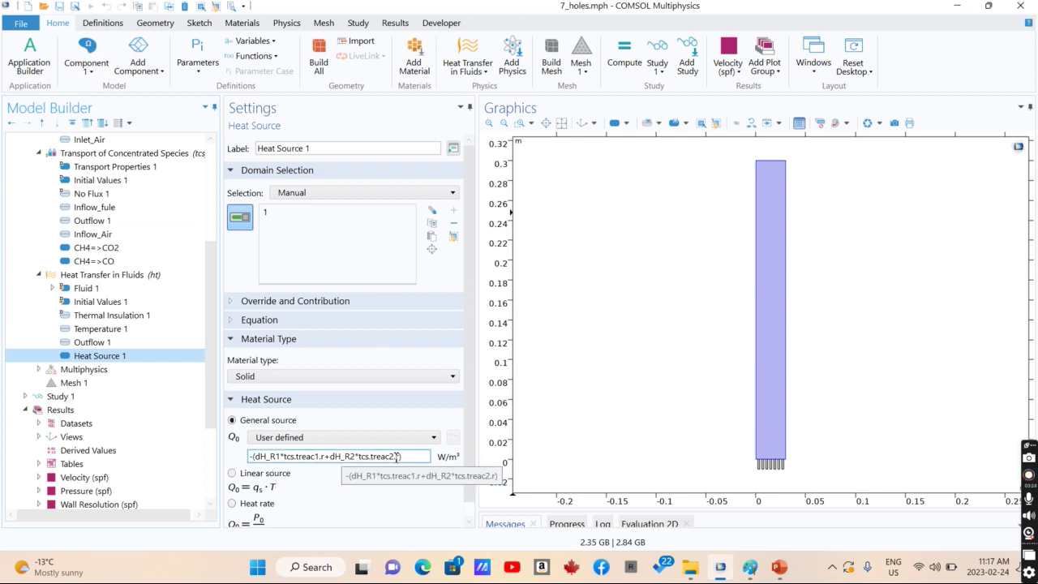
left_click_drag(417, 457, 252, 457)
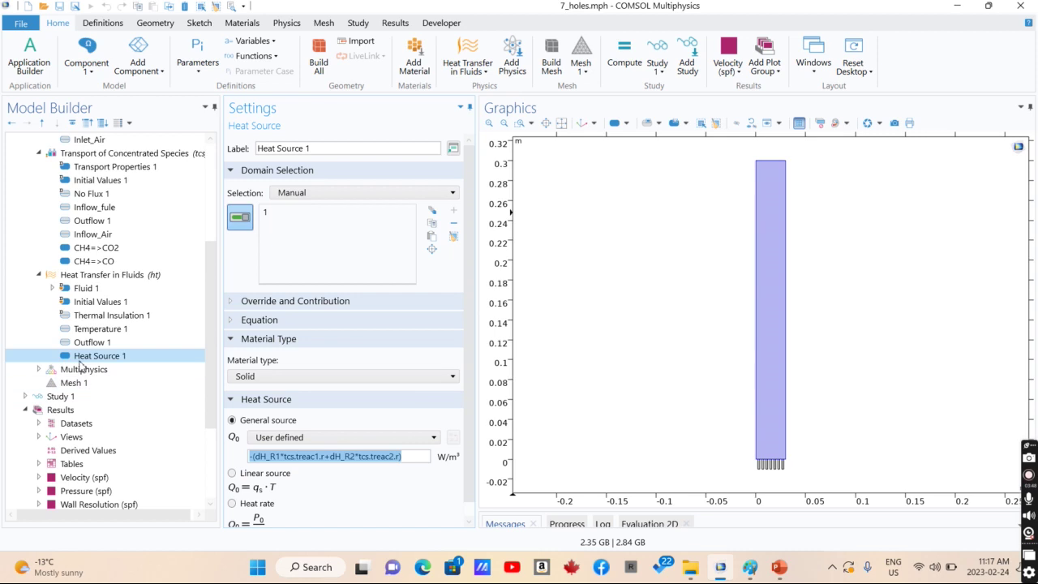
Step: Check Fluid 1 heat transfer settings, then display the Velocity (spf) magnitude plot
left_click(85, 289)
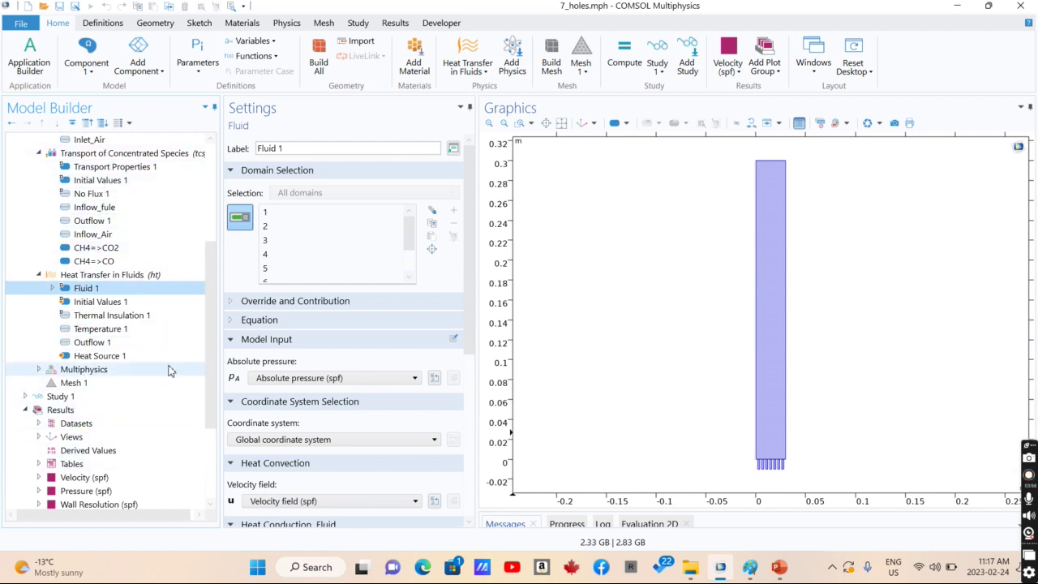
left_click_drag(208, 347, 202, 402)
left_click(95, 370)
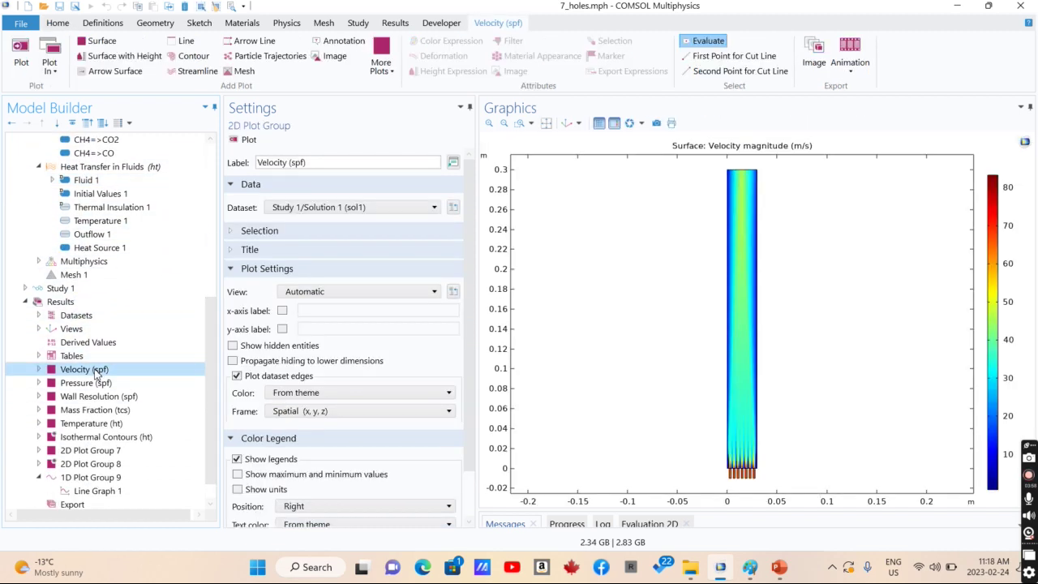
Step: Show the Pressure (spf), Mass Fraction (tcs) and Temperature (ht) plots, then return to the PowerPoint title slide
left_click(97, 386)
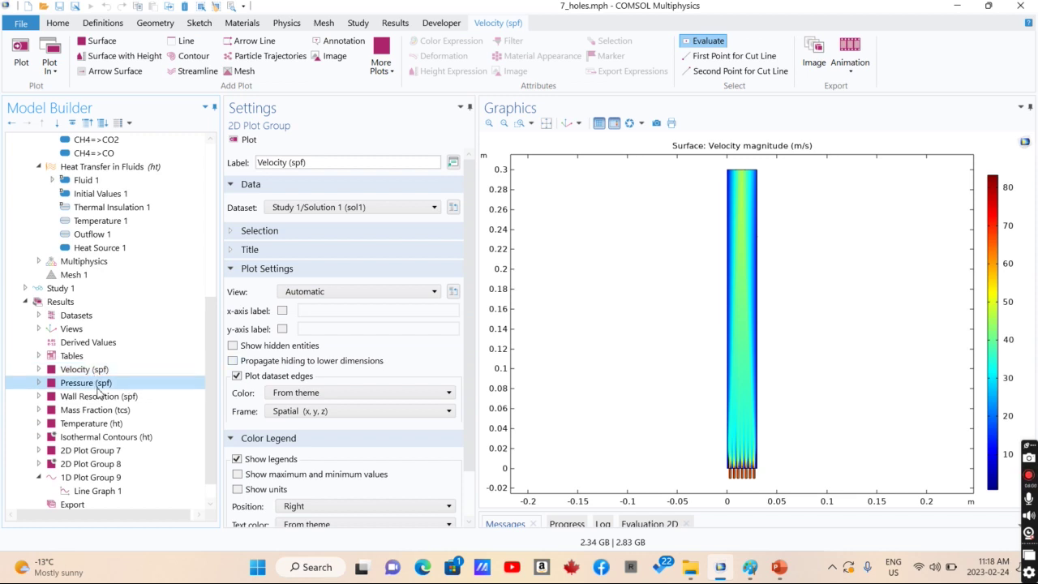
left_click(88, 411)
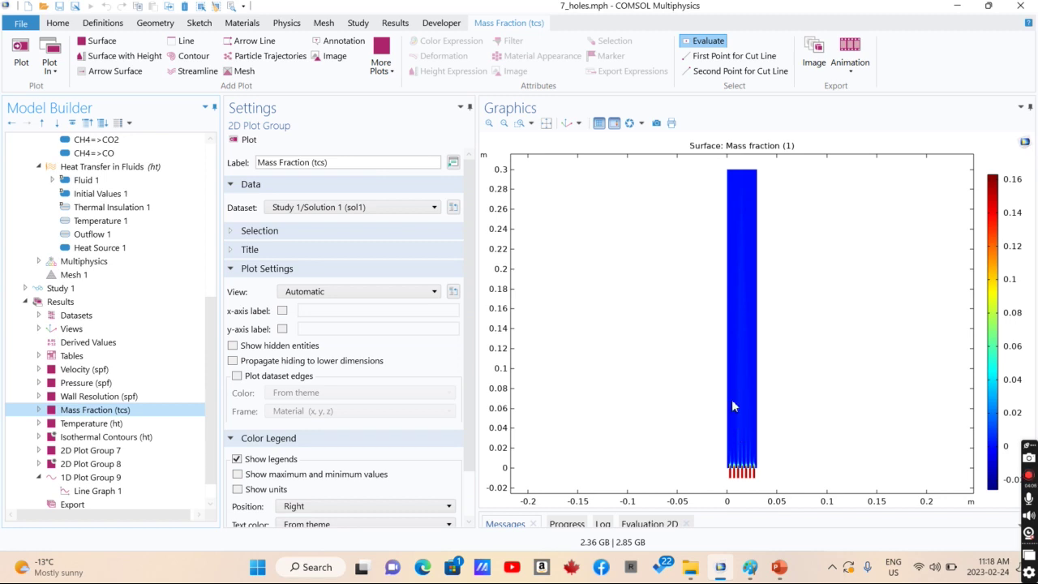
left_click(81, 424)
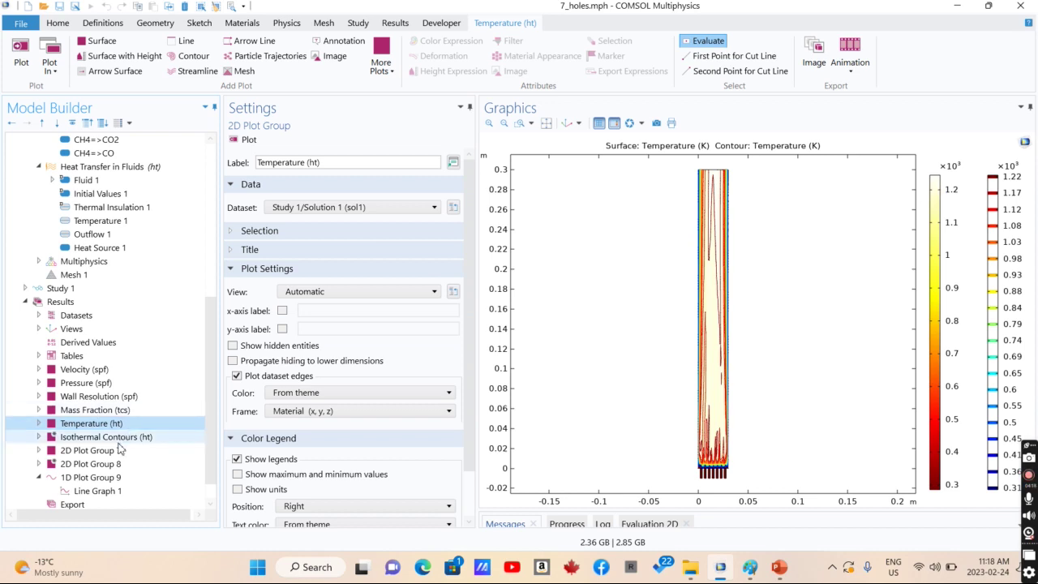
left_click(779, 567)
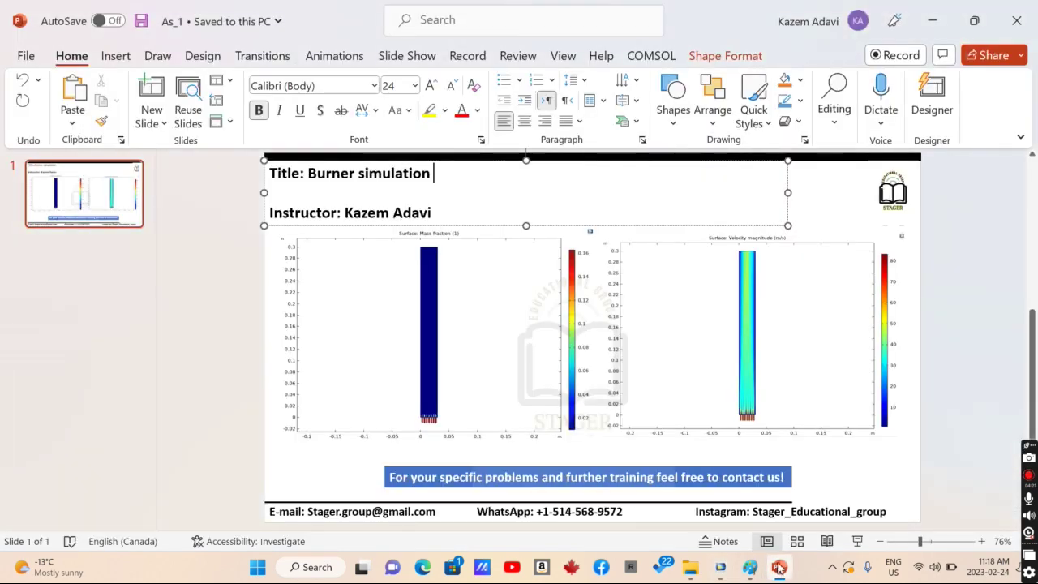
left_click(257, 375)
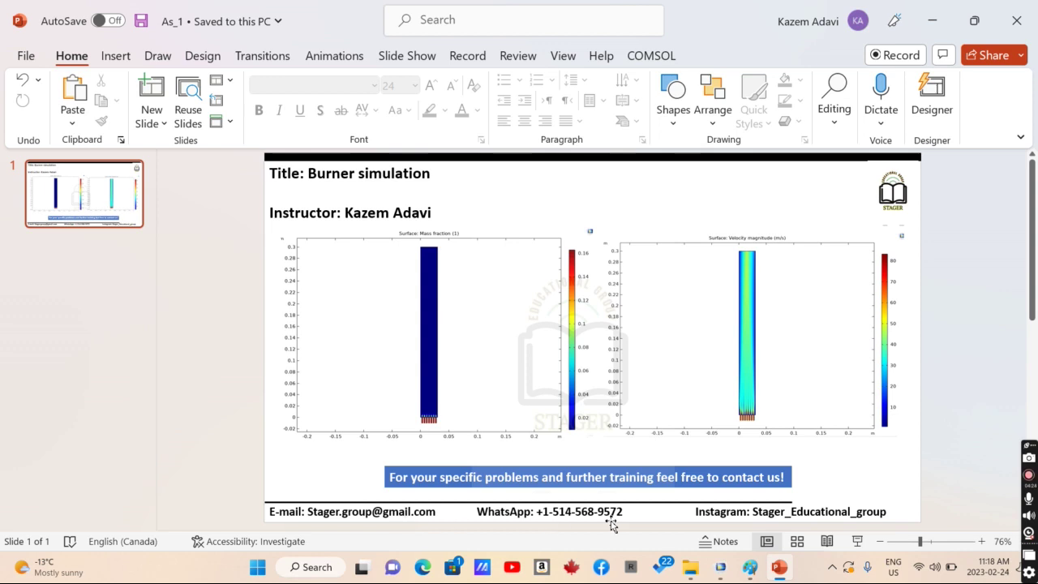